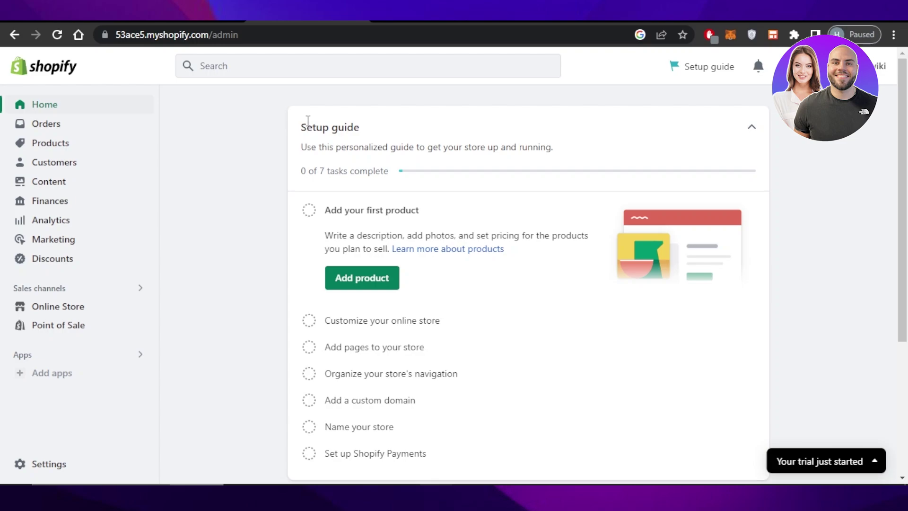
- Close the 'Extend your trial' banner above the setup guide on the Home page
scroll(907, 126, "down", 4)
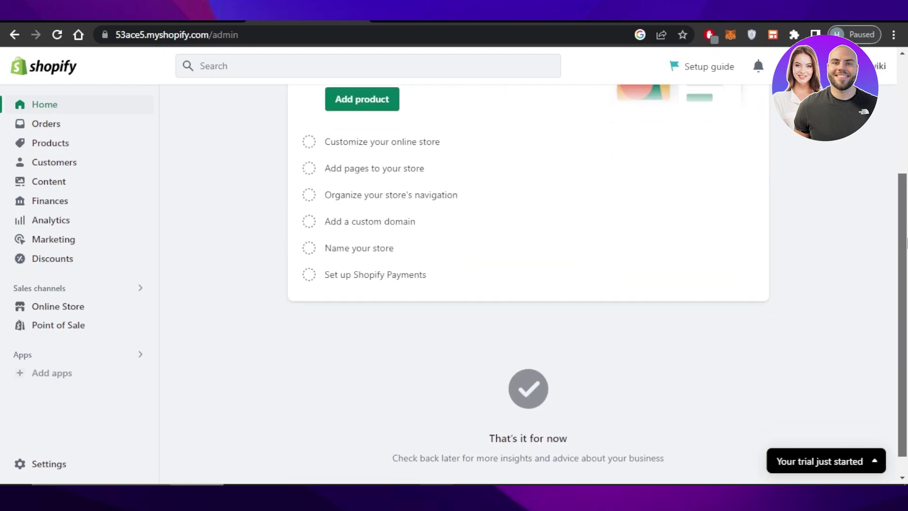
scroll(907, 126, "up", 4)
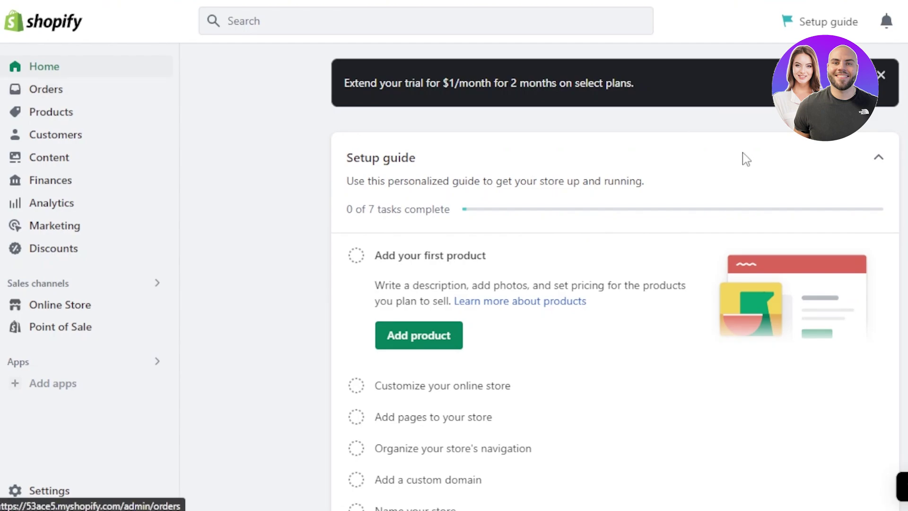
left_click(882, 75)
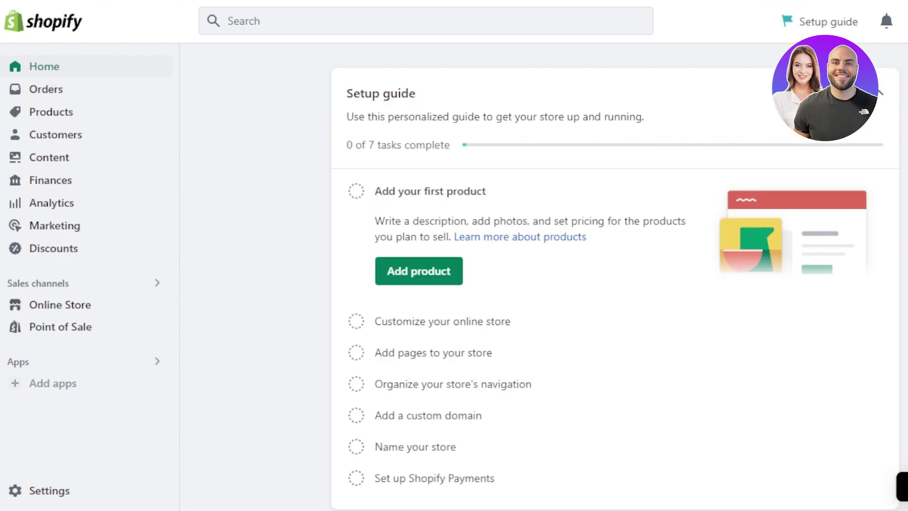
scroll(567, 284, "down", 2)
scroll(568, 284, "up", 2)
- Go to Settings and open Domains, showing primary domain 53ace5.myshopify.com
left_click(74, 492)
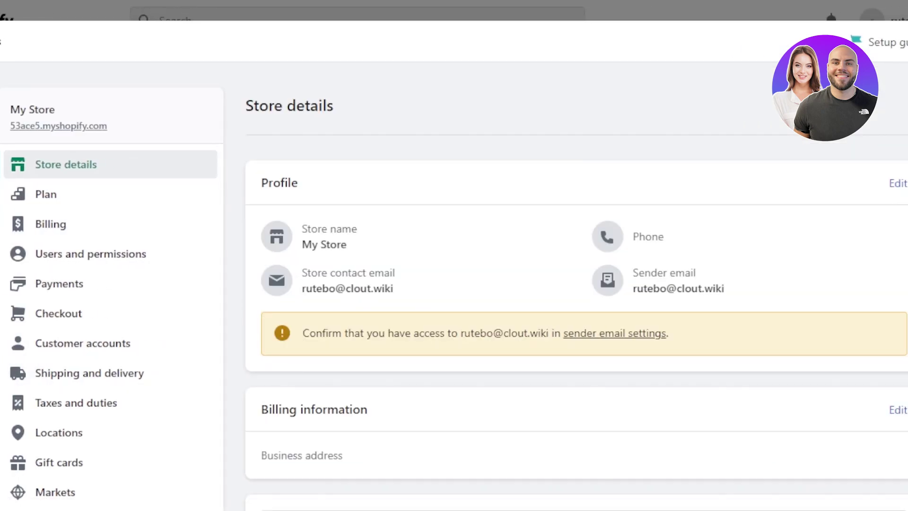
scroll(815, 239, "down", 1)
scroll(618, 196, "down", 5)
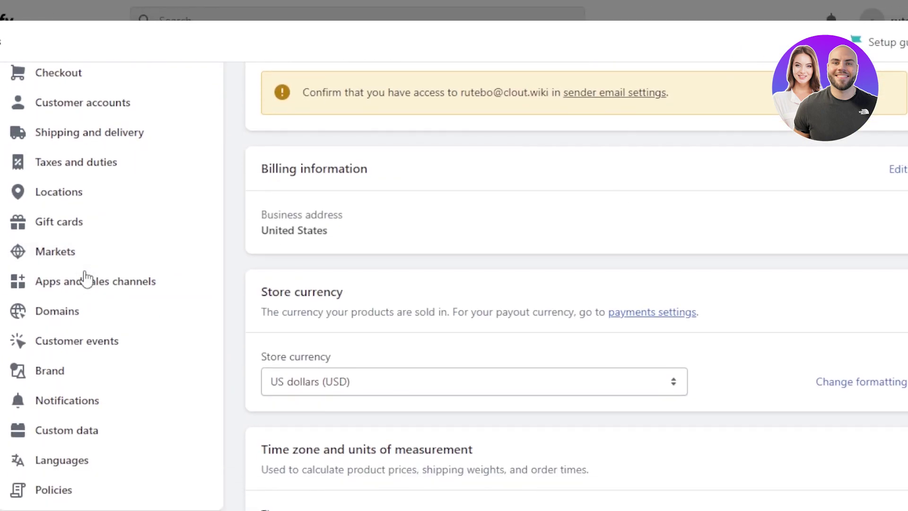
left_click(54, 321)
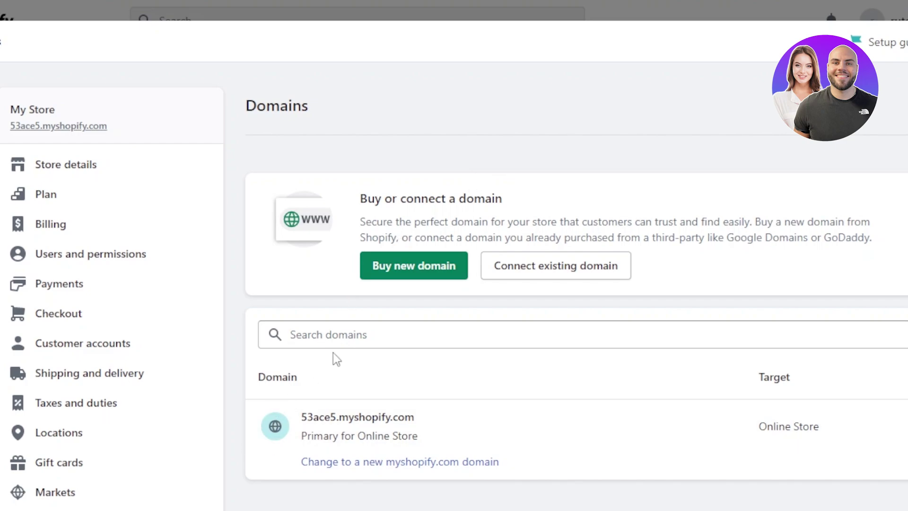
- Start buying a new custom domain from the Domains page
left_click(439, 274)
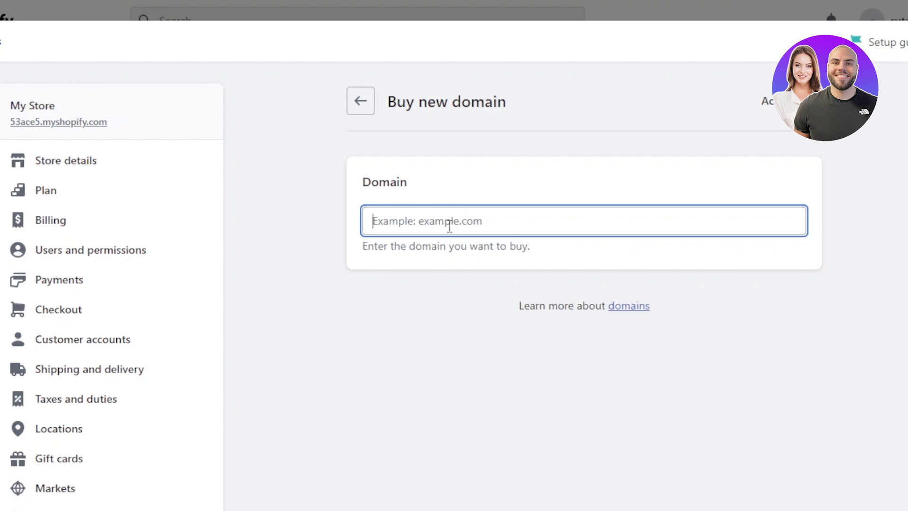
- Search NEVANA: .com and .org unavailable, .net $18.00/year, .store $9.00 first year
type("Ne")
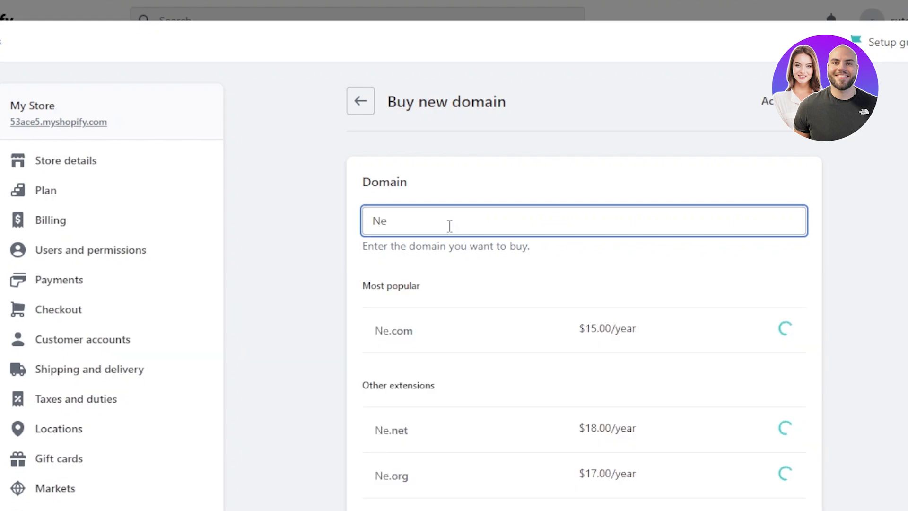
key("BackSpace")
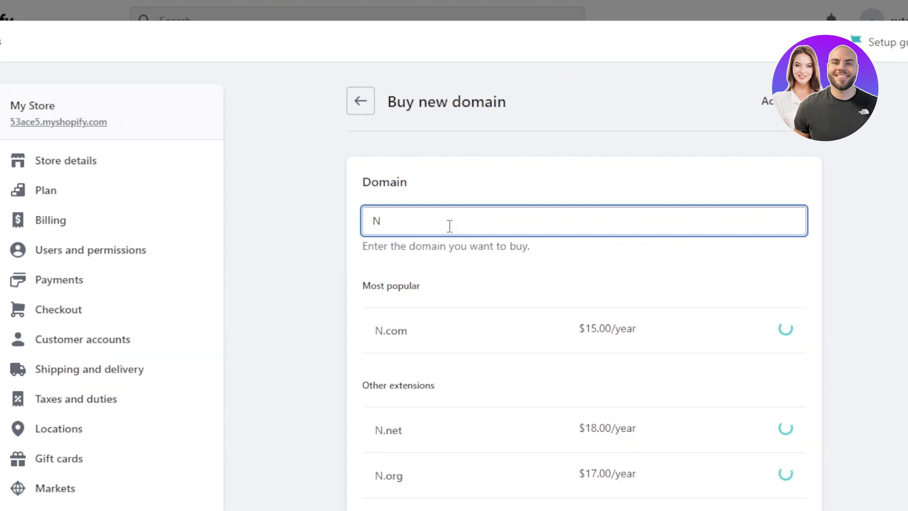
type("EVANA")
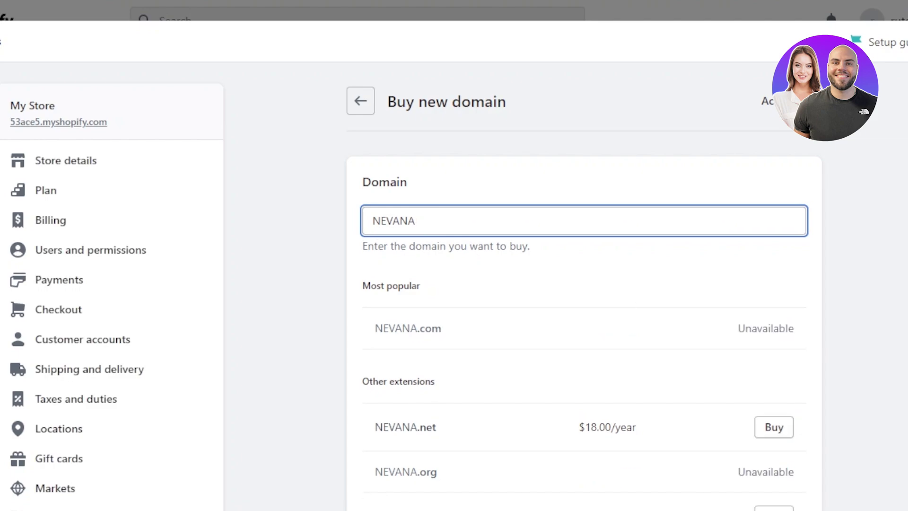
scroll(630, 299, "down", 3)
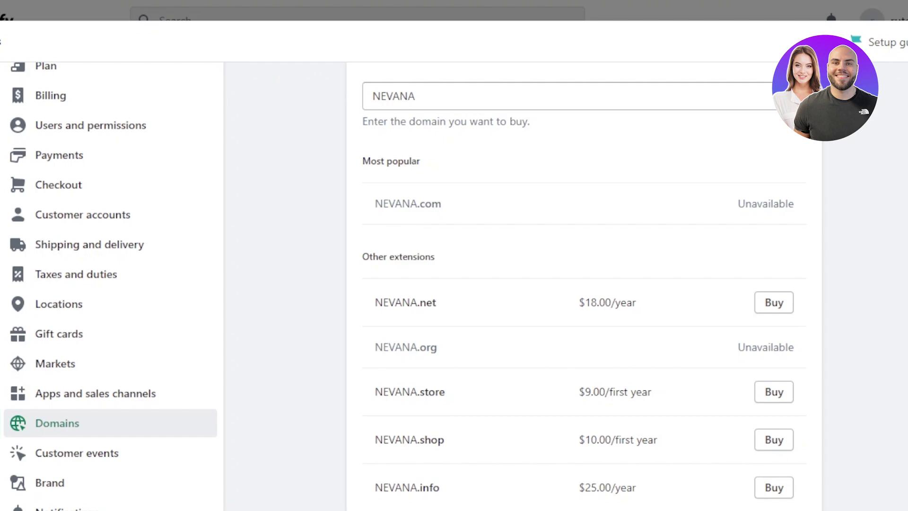
scroll(454, 283, "down", 2)
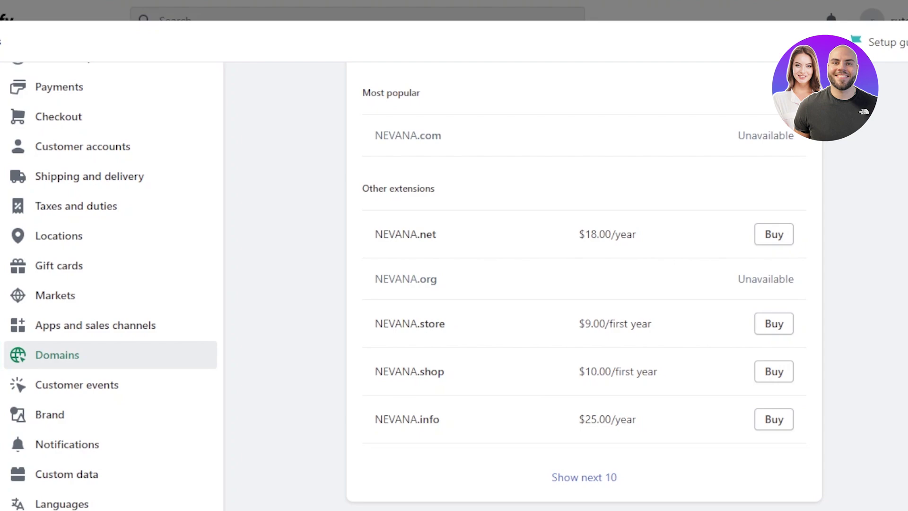
scroll(584, 283, "up", 4)
scroll(583, 284, "down", 5)
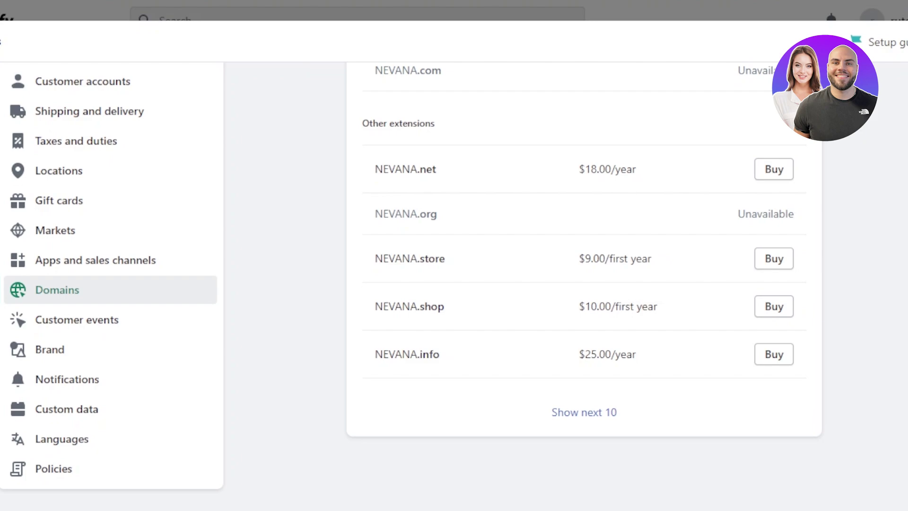
scroll(480, 253, "up", 3)
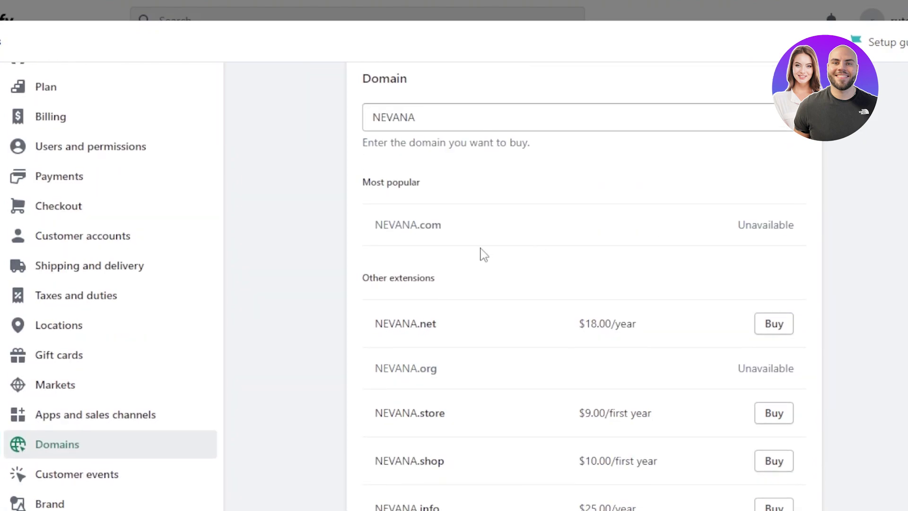
- Change the domain search to NEVAVA1, review the results, then clear the field
left_click(424, 123)
key("BackSpace")
key("BackSpace")
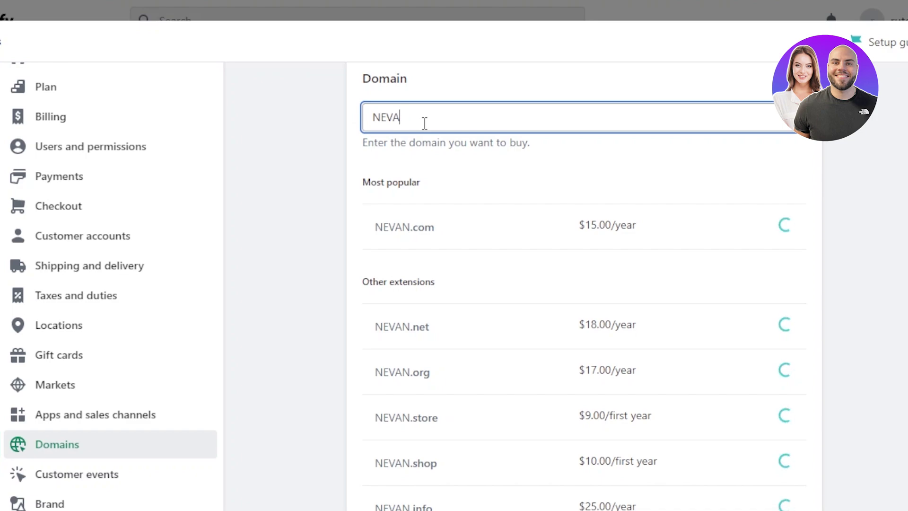
type("VA")
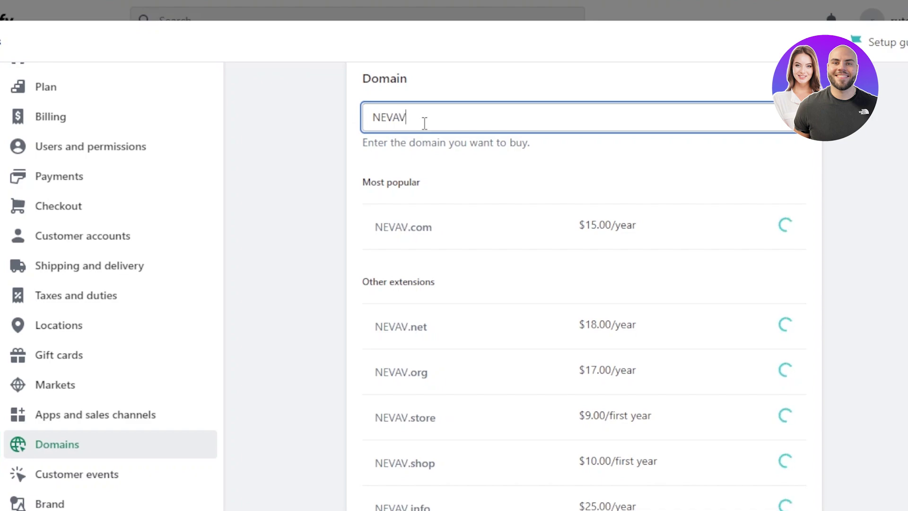
type("1")
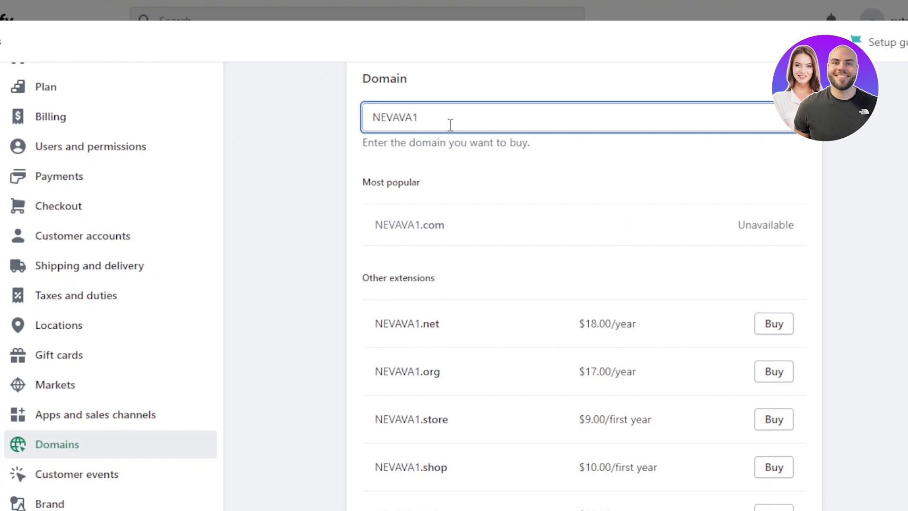
key("BackSpace")
key("BackSpace")
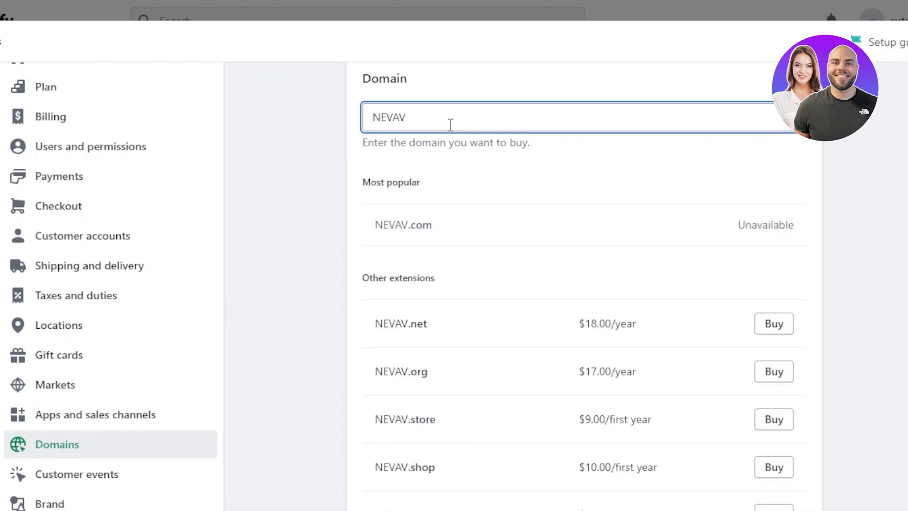
key("BackSpace")
key("BackSpace")
key("BackSpace")
key("BackSpace")
key("BackSpace")
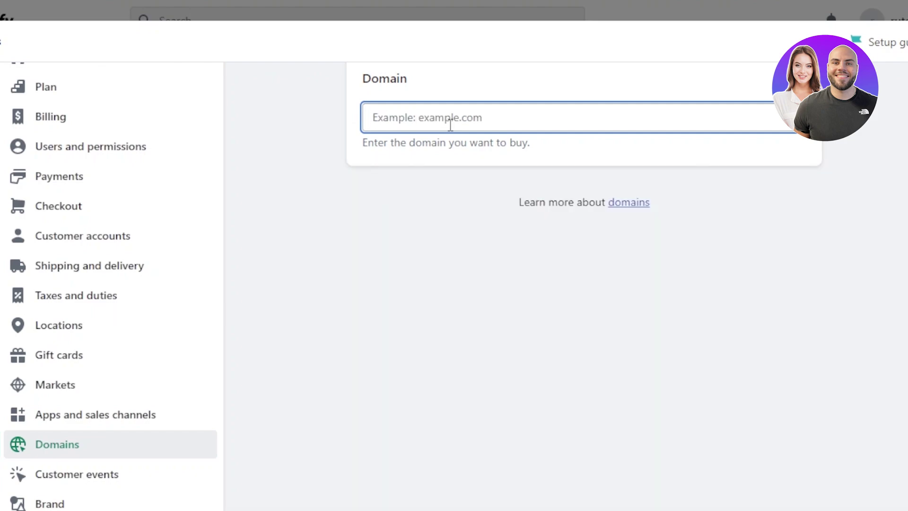
scroll(473, 284, "up", 3)
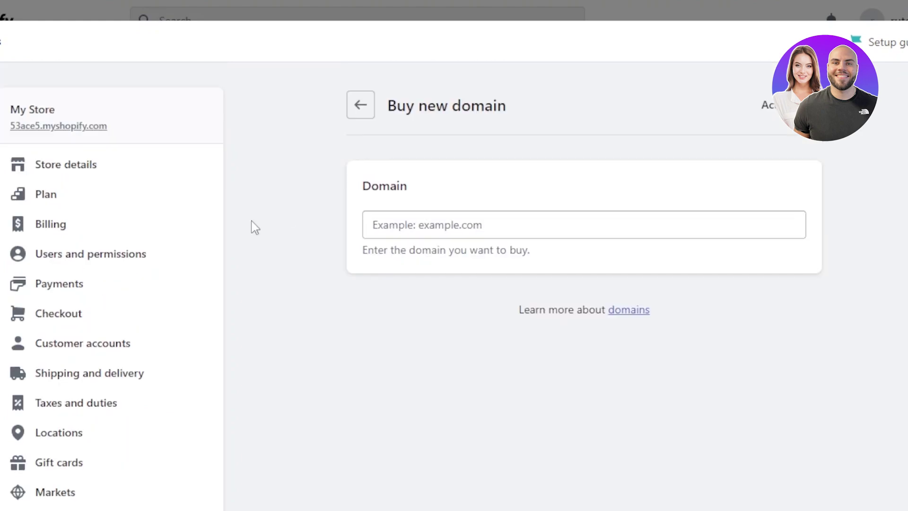
- Return from Domains to the admin home and close the 'Extend your trial' banner
left_click(364, 104)
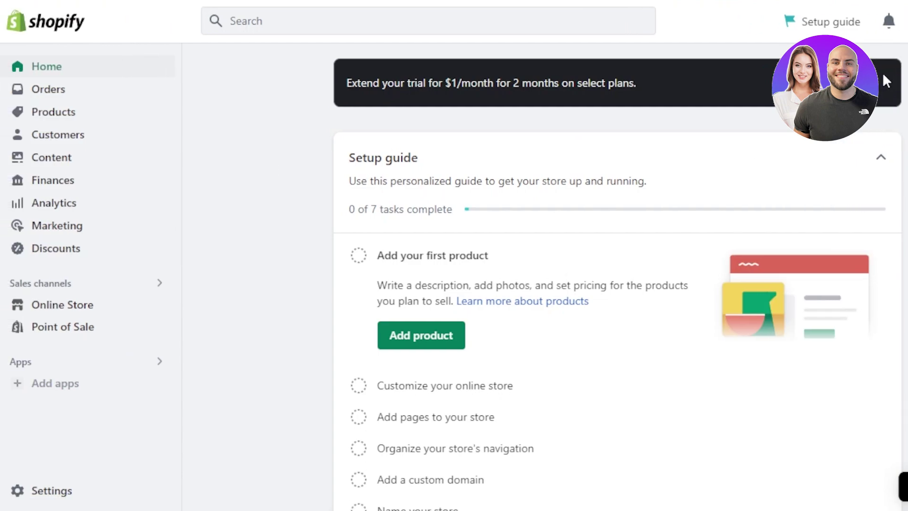
left_click(883, 78)
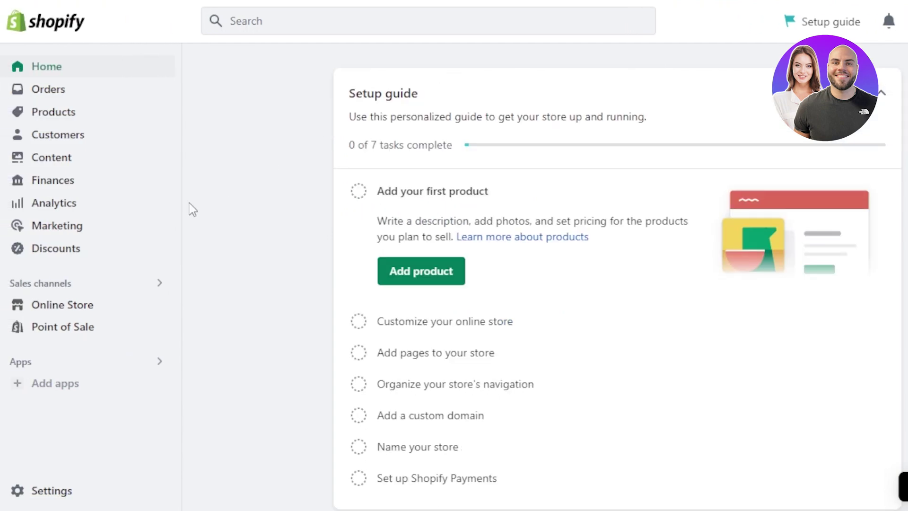
scroll(615, 284, "down", 5)
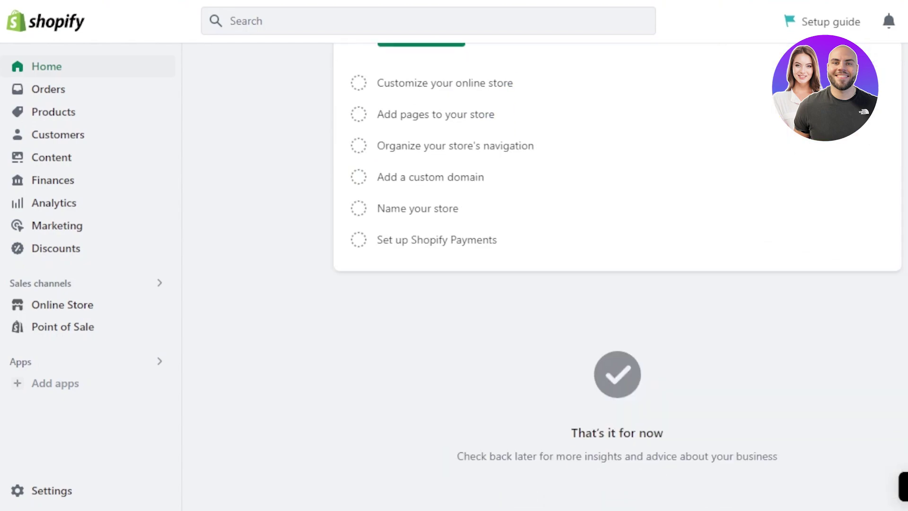
scroll(615, 284, "up", 5)
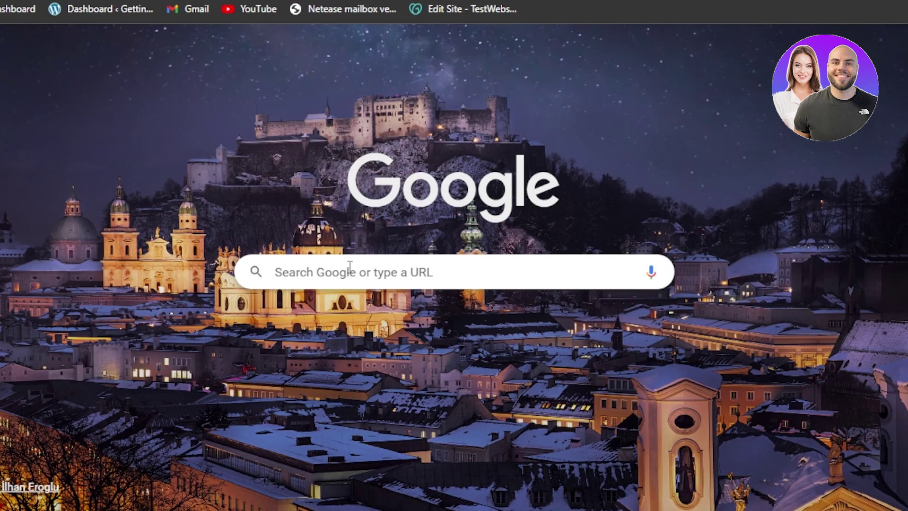
- Enter 'summer dress' in the Google search box, replacing the mistyped 'sUMM'
left_click(349, 272)
type("s")
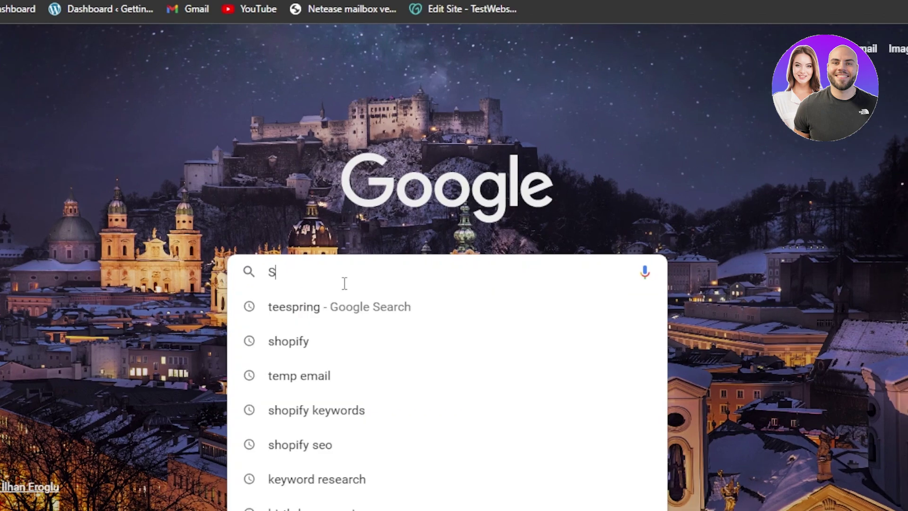
type("UMM")
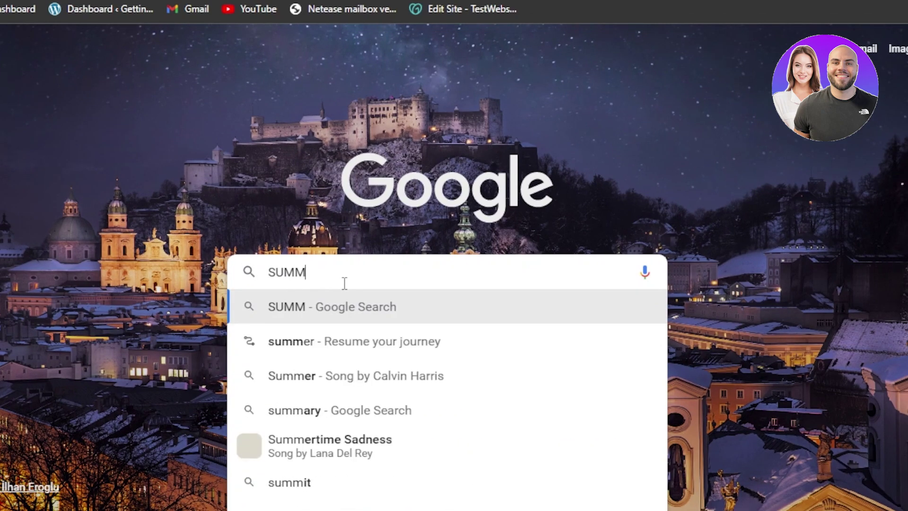
key("BackSpace")
key("BackSpace")
key("BackSpace")
key("BackSpace")
type("s")
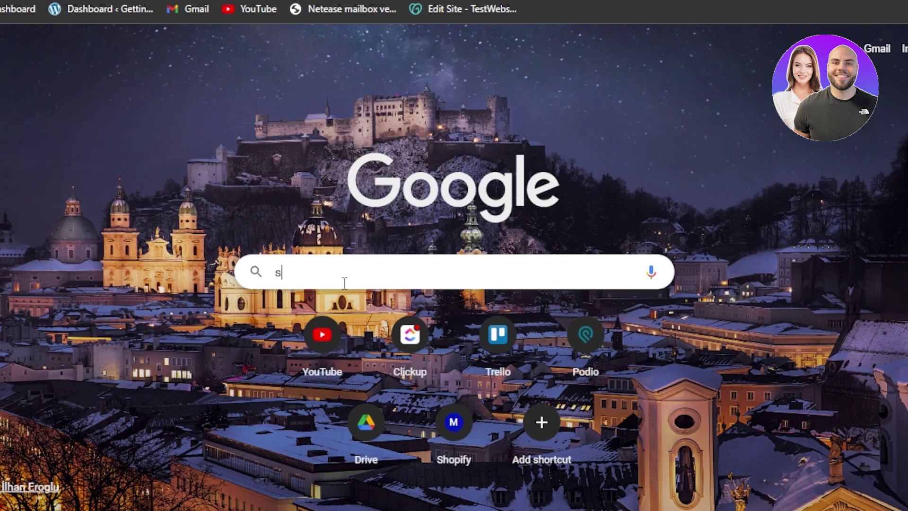
type("ummer dress")
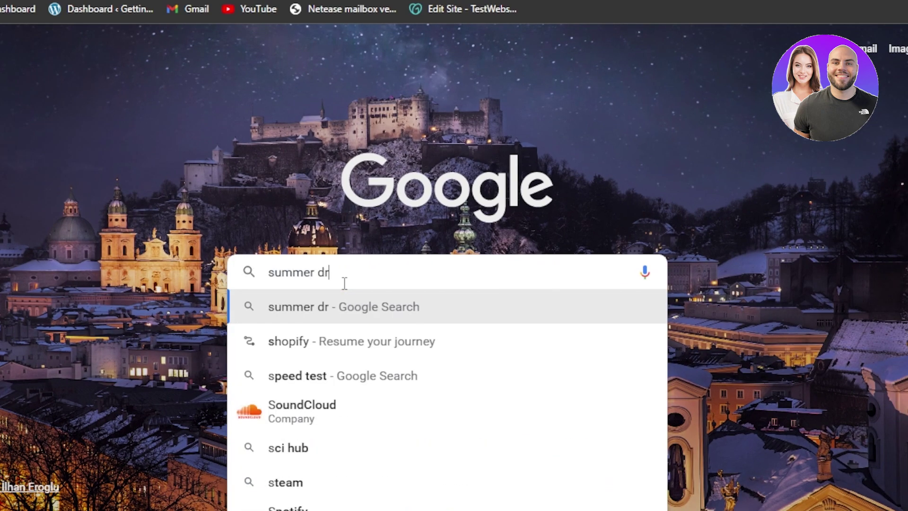